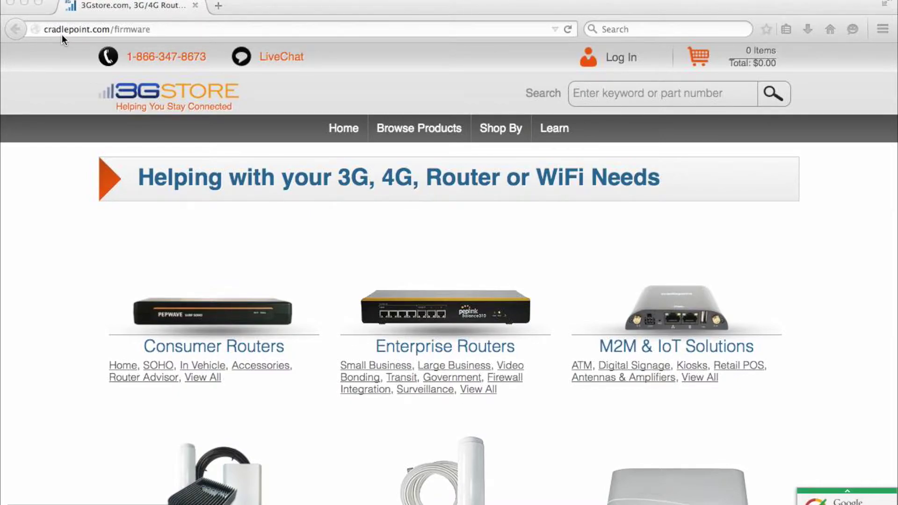
Load cradlepoint.com/firmware and scroll down to the For Access to Modem Firmware section
{"action": "left_click", "coordinate": [237, 28]}
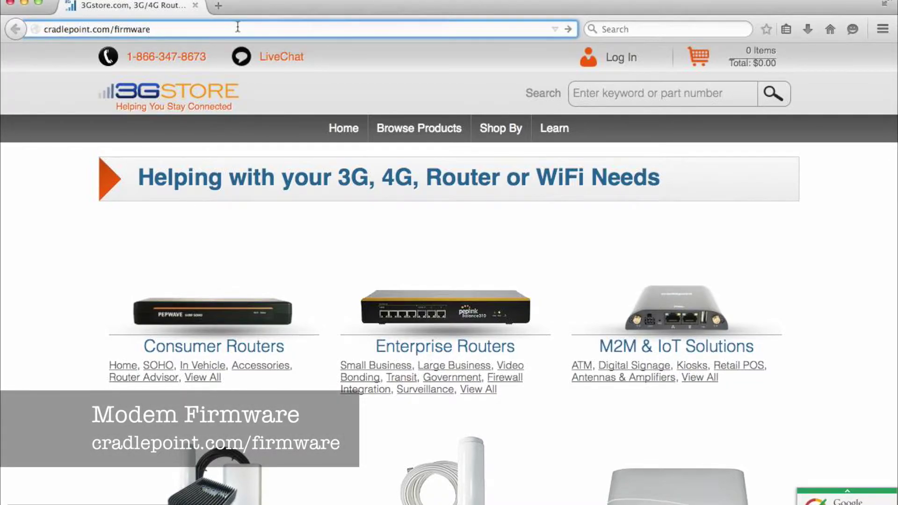
{"action": "key", "text": "Return"}
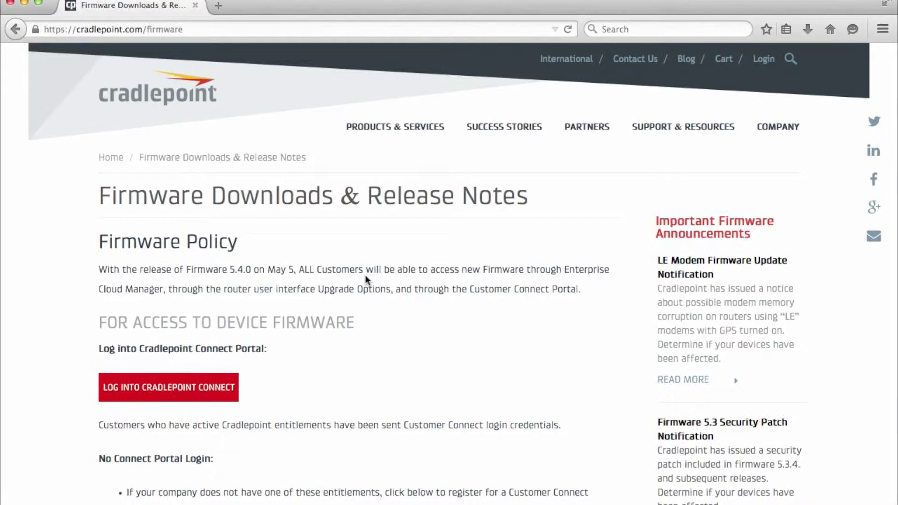
{"action": "scroll", "coordinate": [366, 279], "scroll_direction": "down", "scroll_amount": 5}
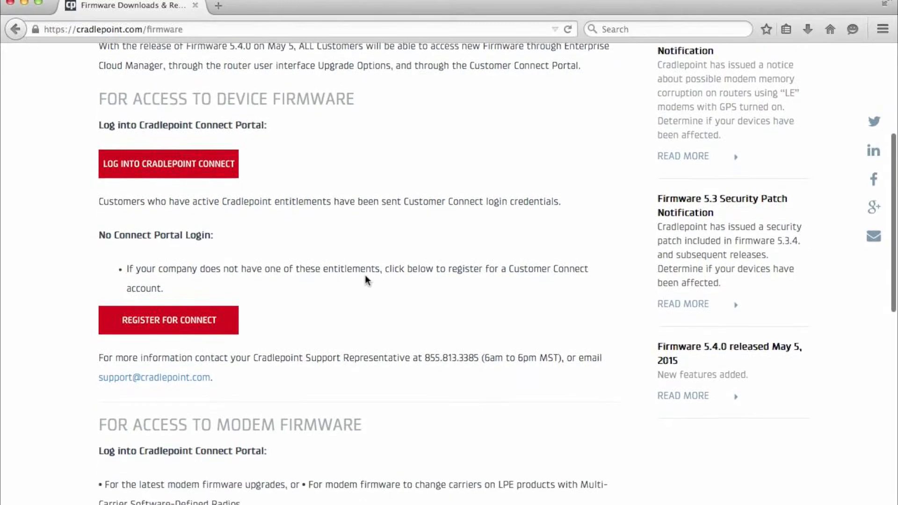
{"action": "scroll", "coordinate": [366, 282], "scroll_direction": "down", "scroll_amount": 2}
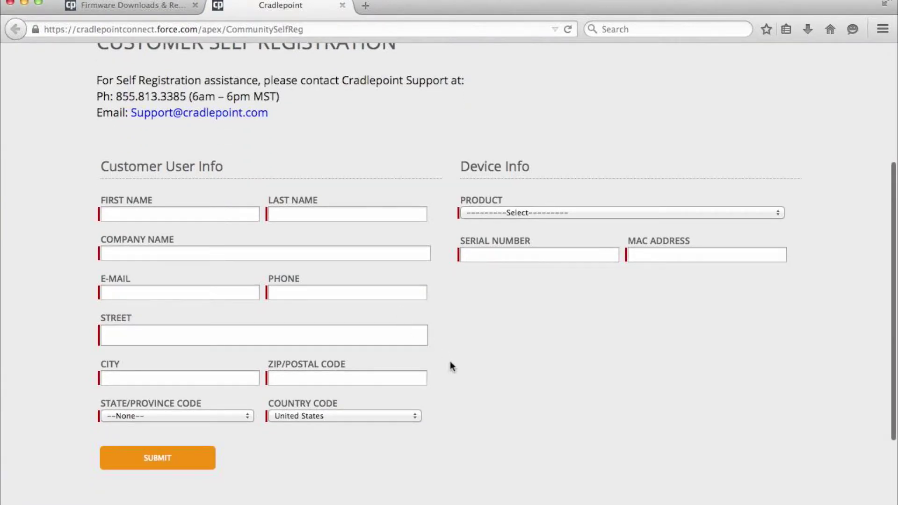
Pick IBR650LP3-EU as the registration product, then move into the Serial Number and MAC Address fields
{"action": "left_click", "coordinate": [596, 209]}
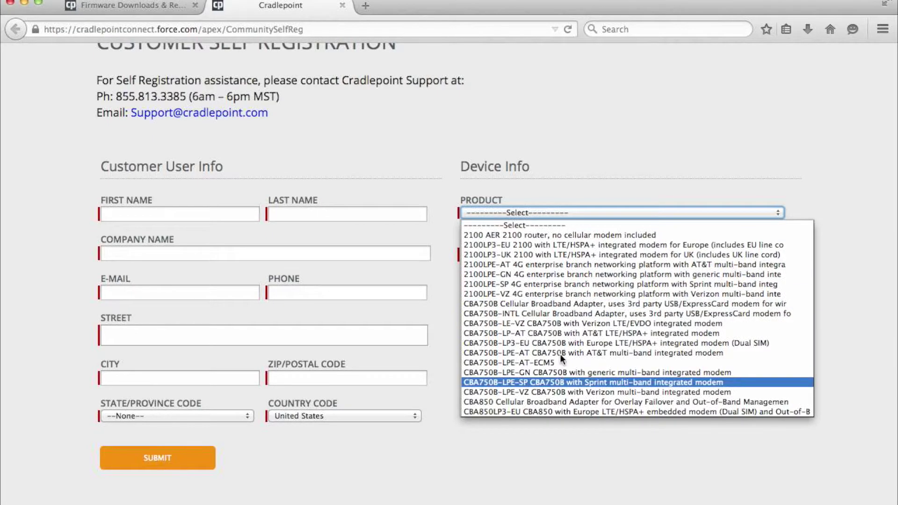
{"action": "scroll", "coordinate": [569, 286], "scroll_direction": "down", "scroll_amount": 10}
{"action": "scroll", "coordinate": [569, 286], "scroll_direction": "down", "scroll_amount": 3}
{"action": "left_click", "coordinate": [569, 286]}
{"action": "left_click", "coordinate": [558, 255]}
{"action": "left_click", "coordinate": [682, 254]}
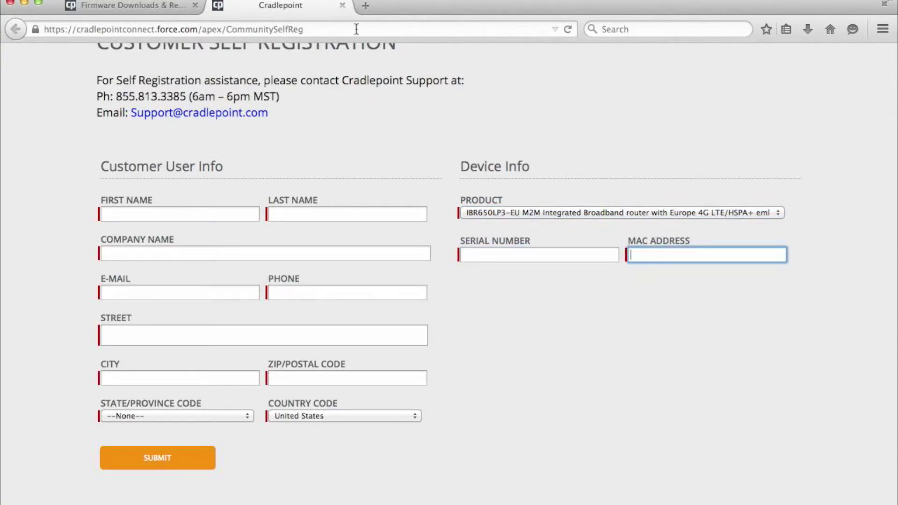
Close the registration tab and enter the Connect account username and password to log in
{"action": "left_click", "coordinate": [342, 6]}
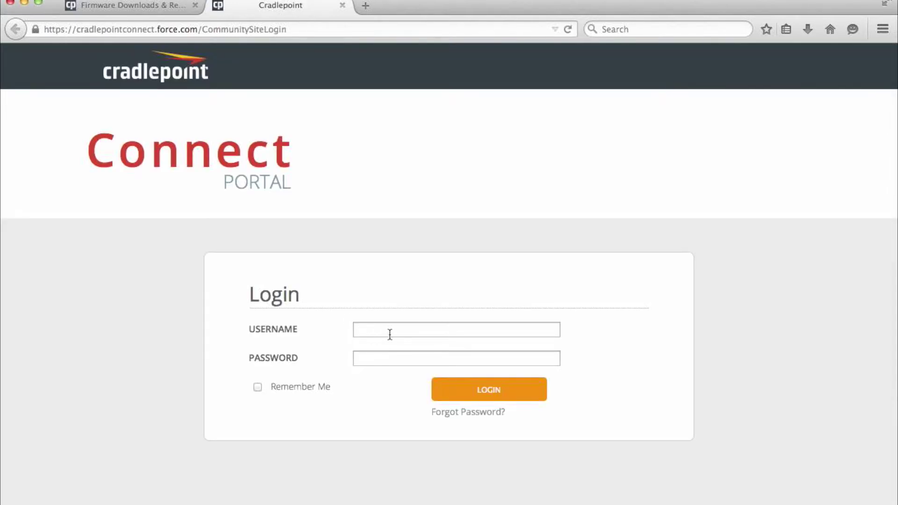
{"action": "left_click", "coordinate": [389, 335]}
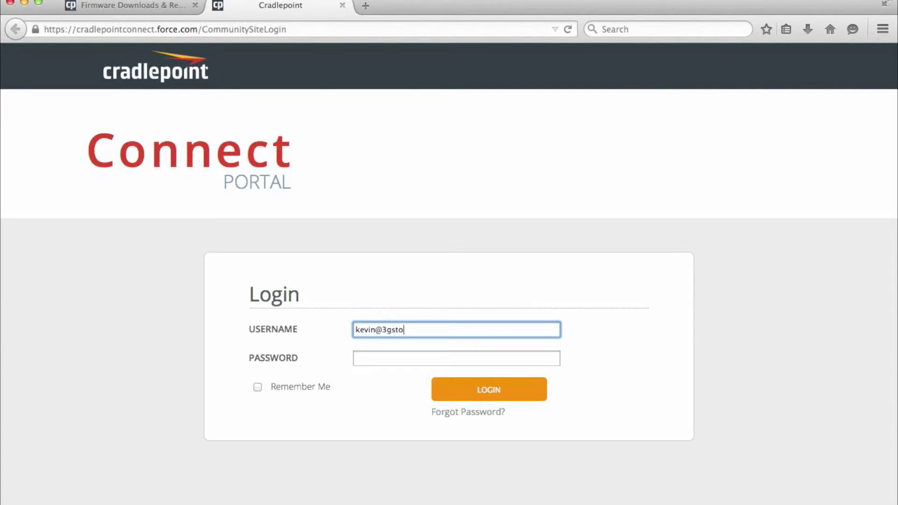
{"action": "left_click", "coordinate": [456, 358]}
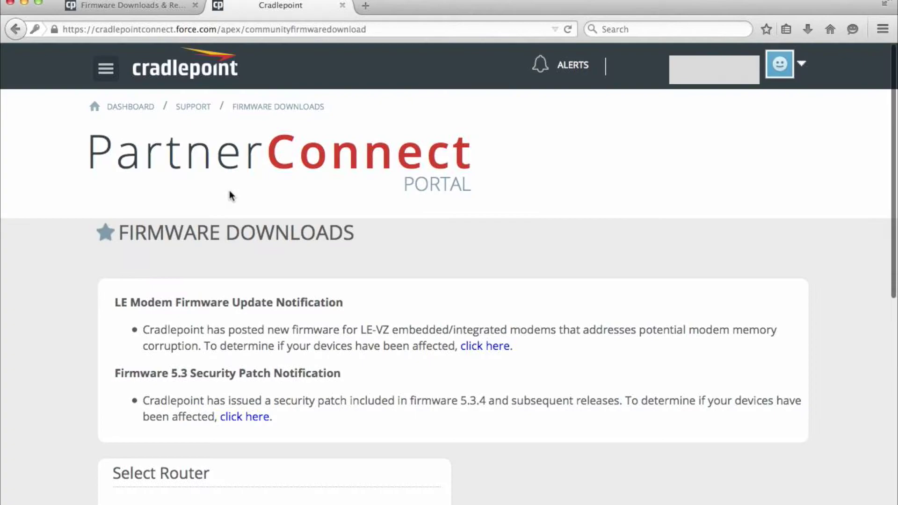
Select CBA850 as the router and download the AT&T LPE modem firmware 5.5.16.2
{"action": "scroll", "coordinate": [229, 196], "scroll_direction": "down", "scroll_amount": 3}
{"action": "scroll", "coordinate": [229, 191], "scroll_direction": "down", "scroll_amount": 10}
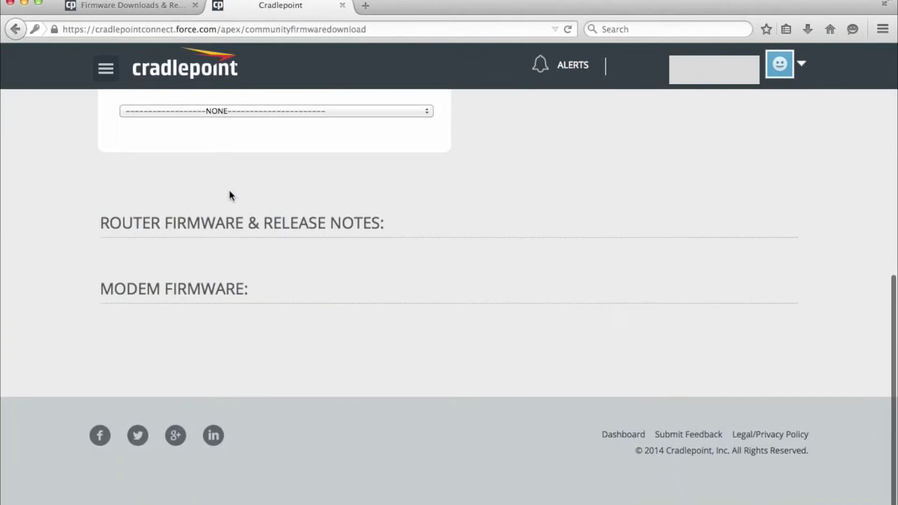
{"action": "left_click", "coordinate": [248, 113]}
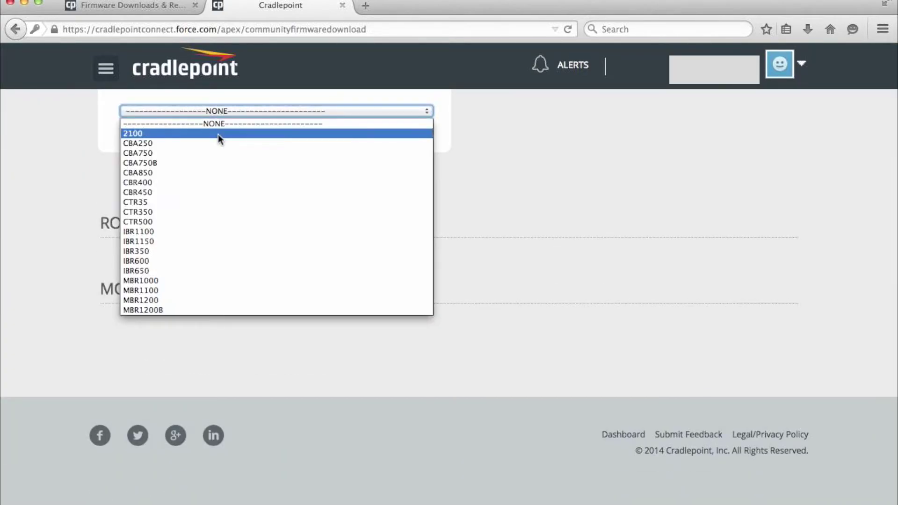
{"action": "left_click", "coordinate": [210, 172]}
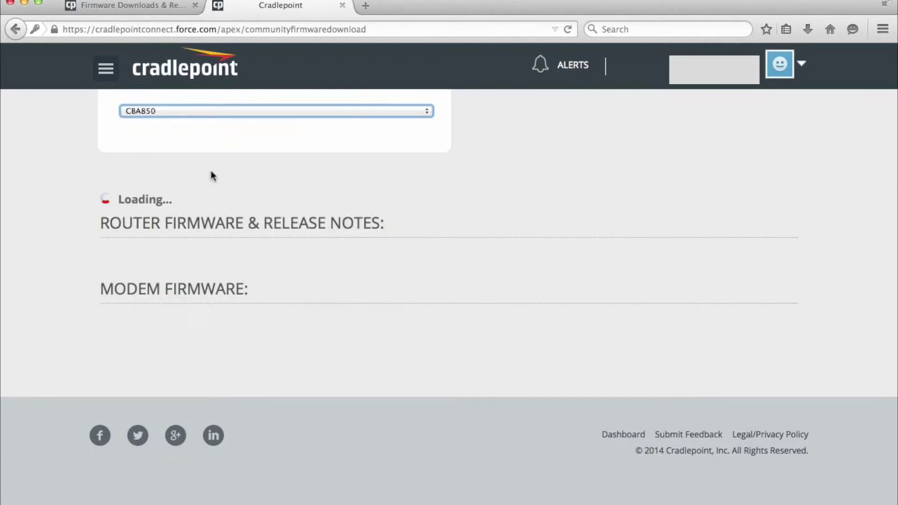
{"action": "scroll", "coordinate": [26, 169], "scroll_direction": "down", "scroll_amount": 4}
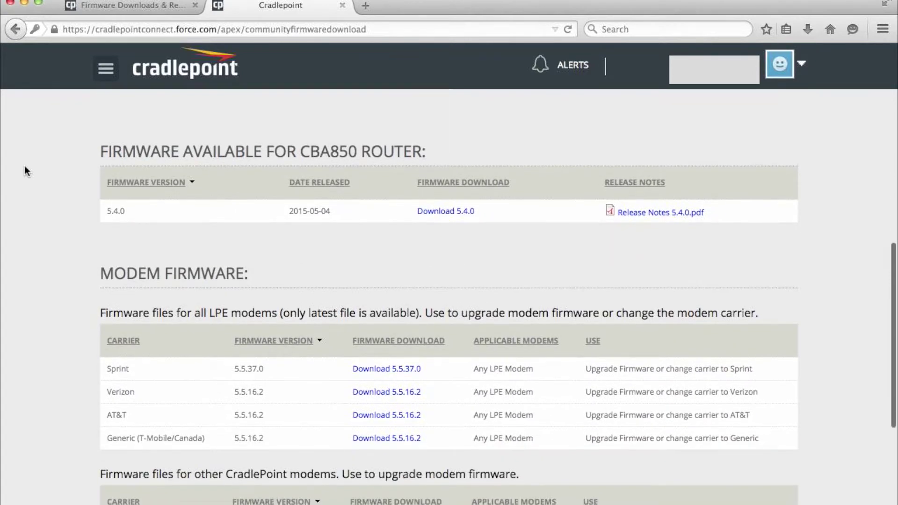
{"action": "scroll", "coordinate": [27, 171], "scroll_direction": "down", "scroll_amount": 4}
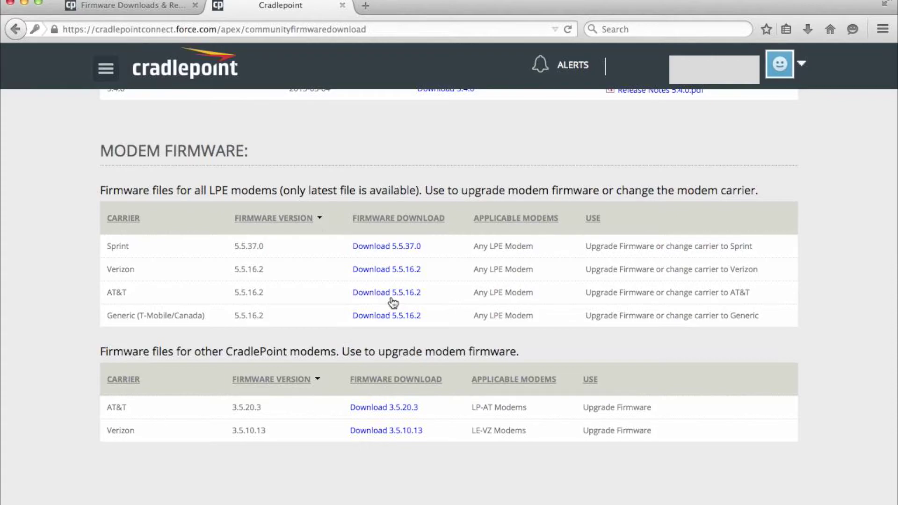
{"action": "left_click", "coordinate": [392, 299]}
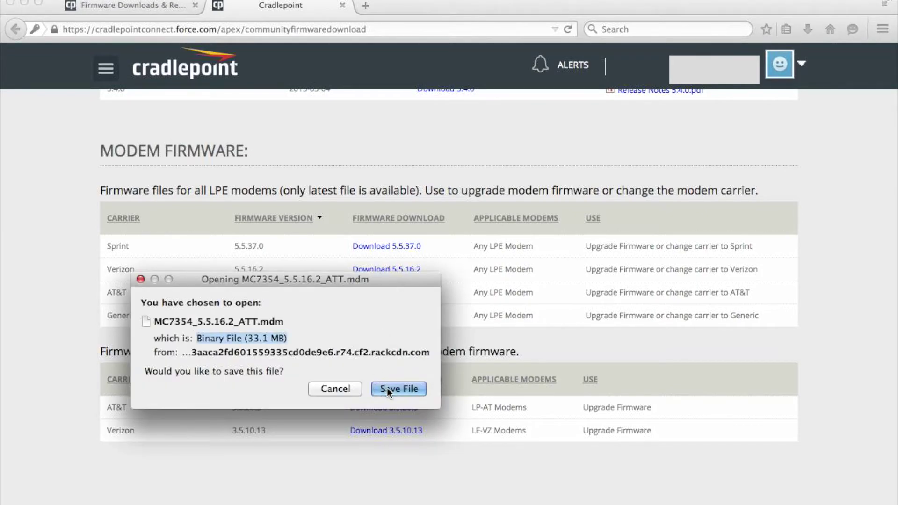
Save MC7354_5.5.16.2_ATT.mdm, then log in to the router admin at 192.168.0.1 with the admin password
{"action": "left_click", "coordinate": [386, 388]}
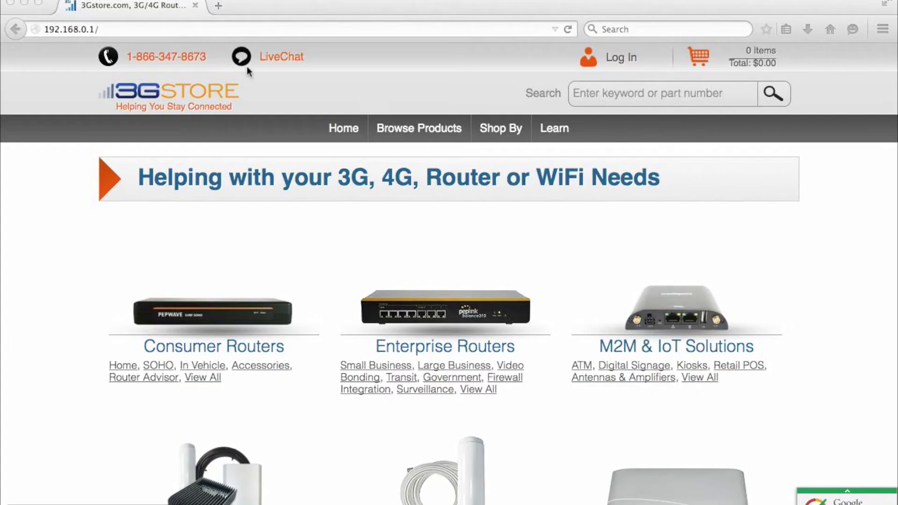
{"action": "left_click", "coordinate": [172, 29]}
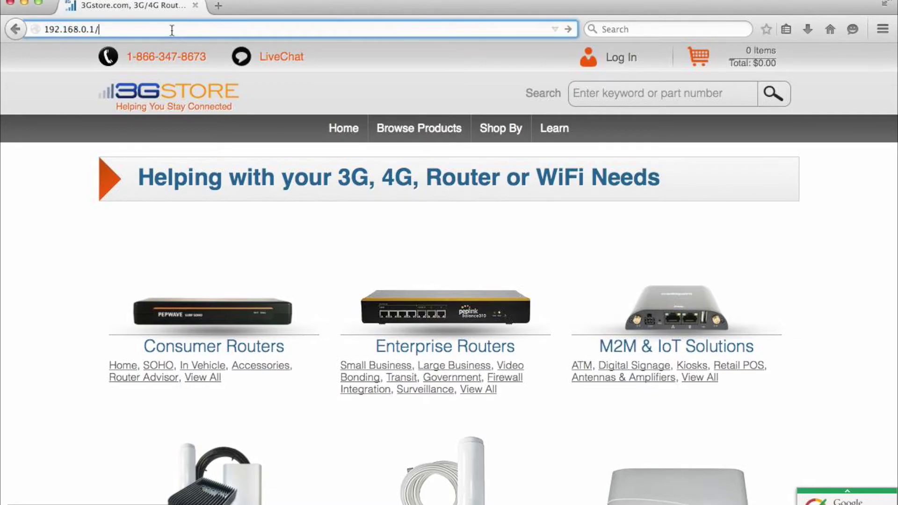
{"action": "key", "text": "Return"}
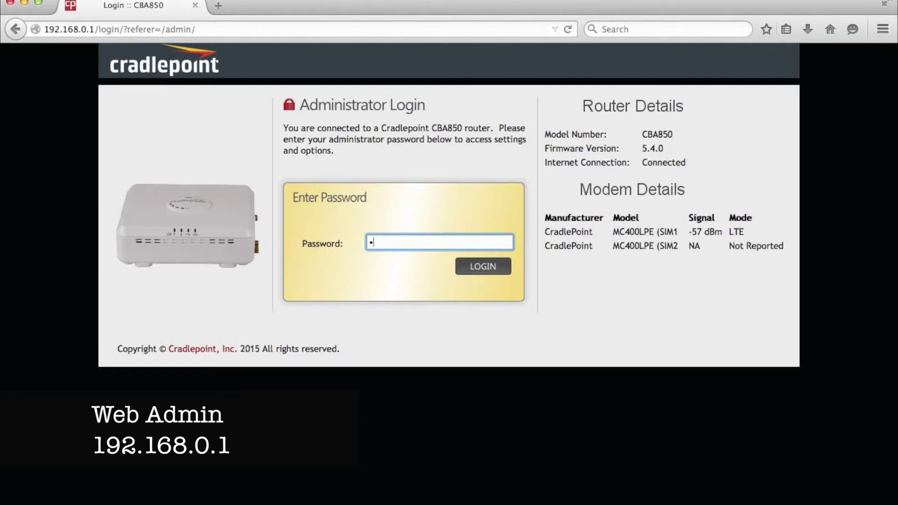
{"action": "type", "text": "admin"}
{"action": "key", "text": "Return"}
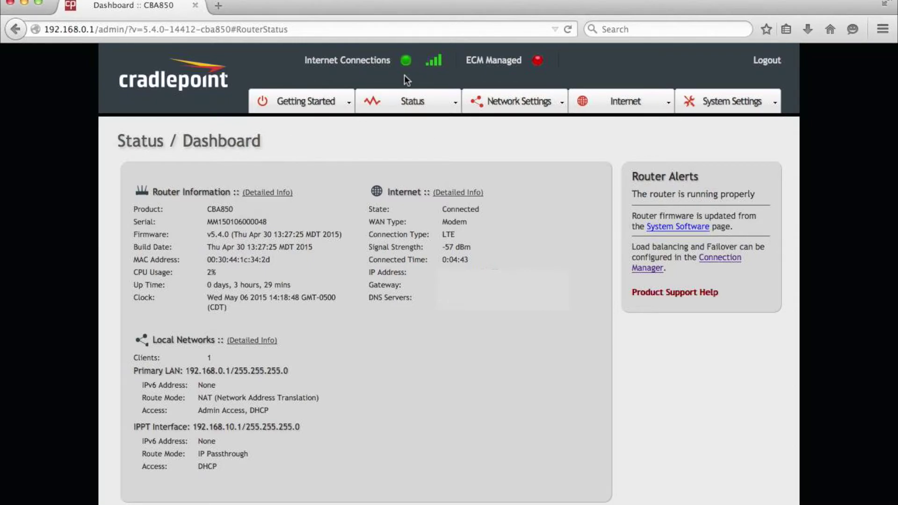
Go to Internet > Connection Manager and select the Verizon SIM1 connection
{"action": "left_click", "coordinate": [580, 100]}
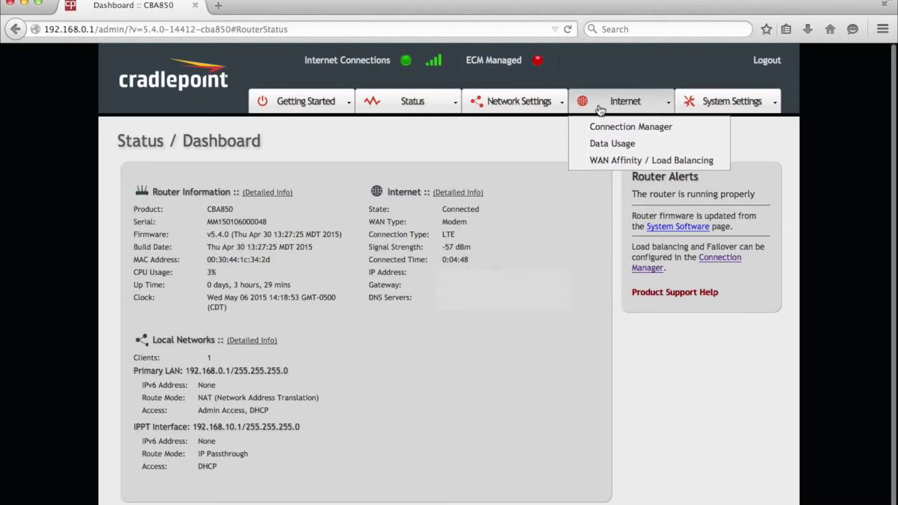
{"action": "left_click", "coordinate": [595, 130]}
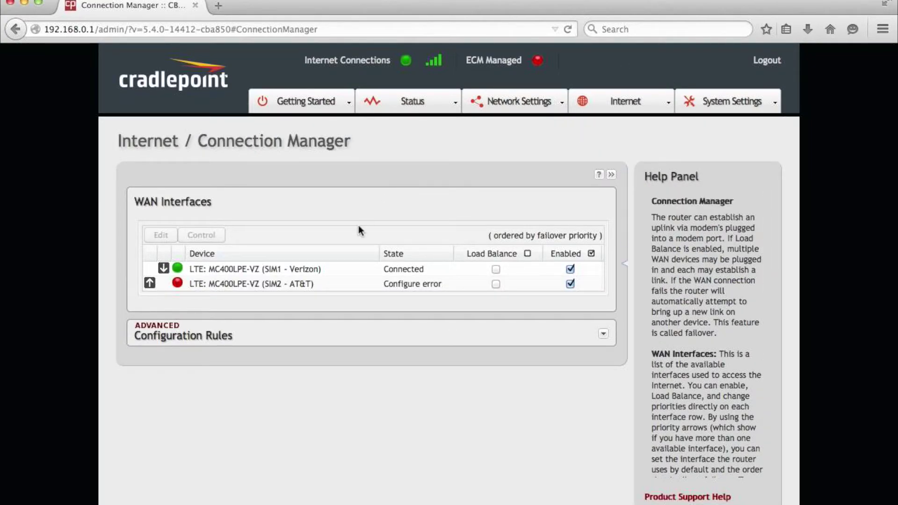
{"action": "left_click", "coordinate": [320, 271]}
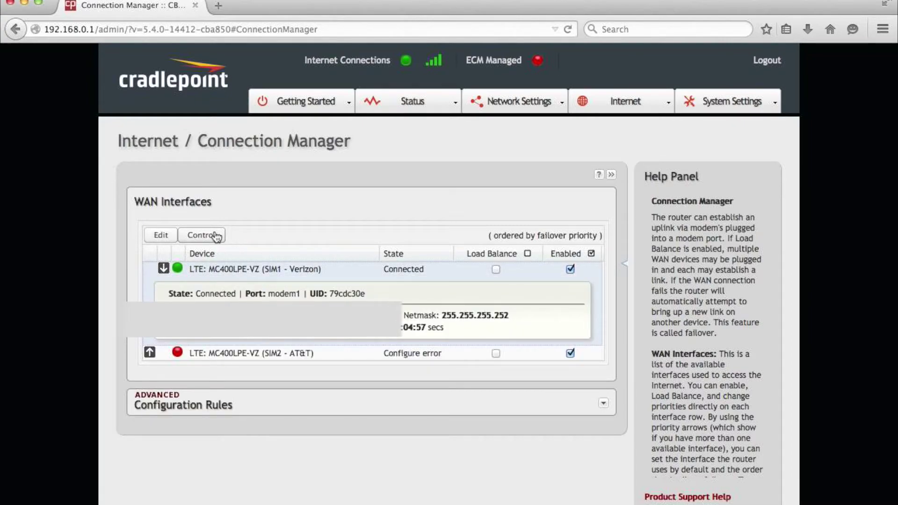
Start a Manual Firmware Upgrade on SIM1 with MC7354_5.5.16.2_ATT.mdm as the firmware file
{"action": "left_click", "coordinate": [216, 236]}
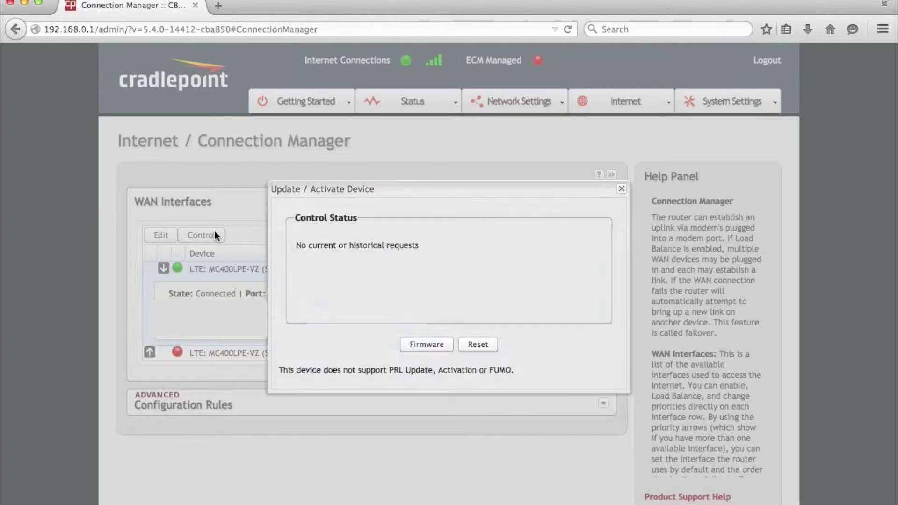
{"action": "left_click", "coordinate": [422, 348]}
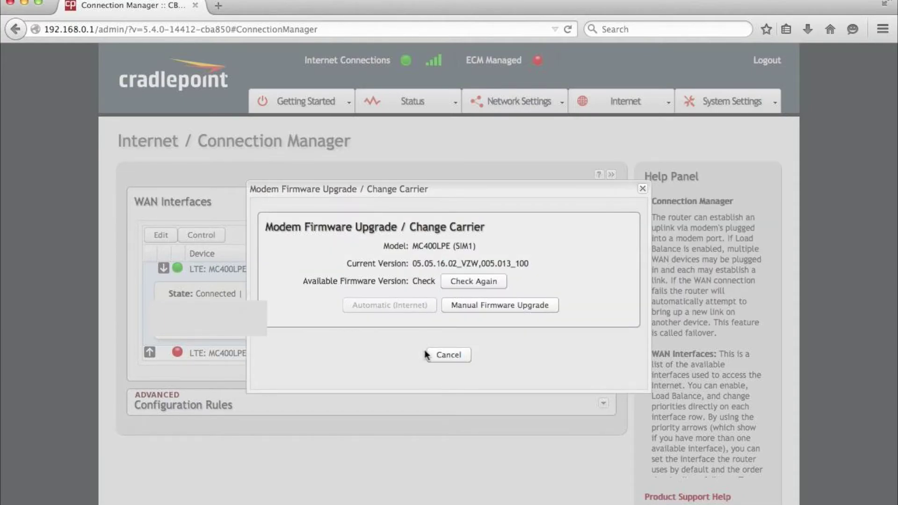
{"action": "left_click", "coordinate": [484, 316]}
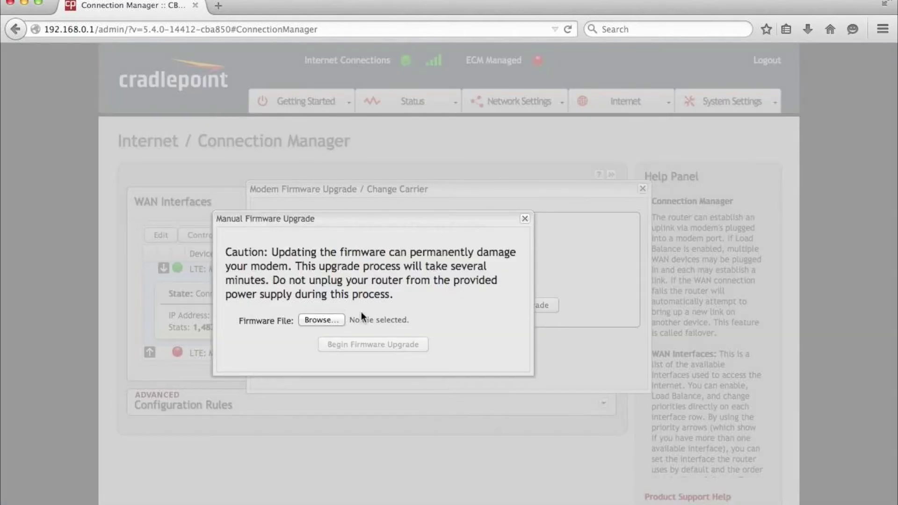
{"action": "left_click", "coordinate": [318, 319]}
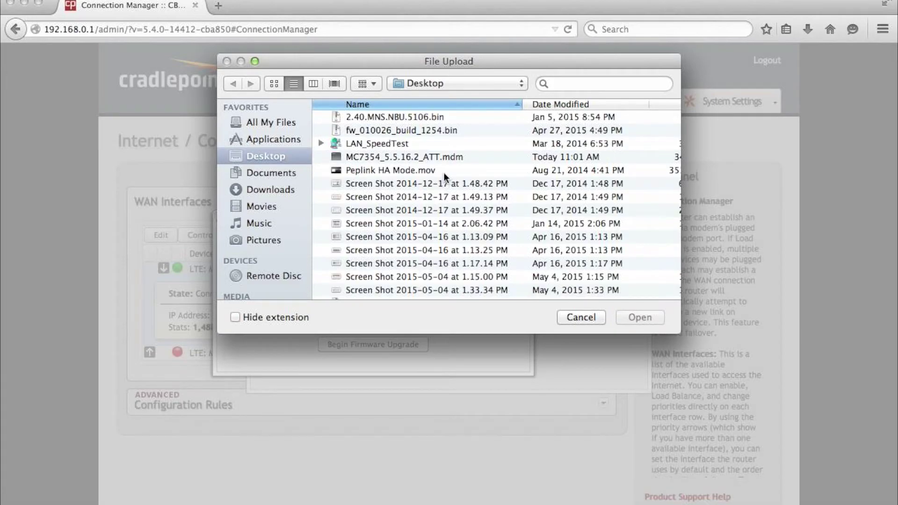
{"action": "left_click", "coordinate": [444, 156]}
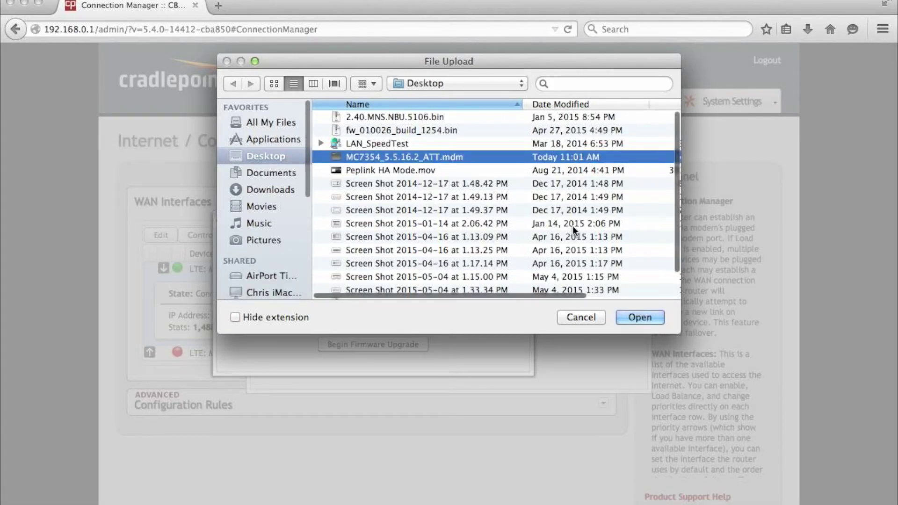
{"action": "left_click", "coordinate": [630, 316]}
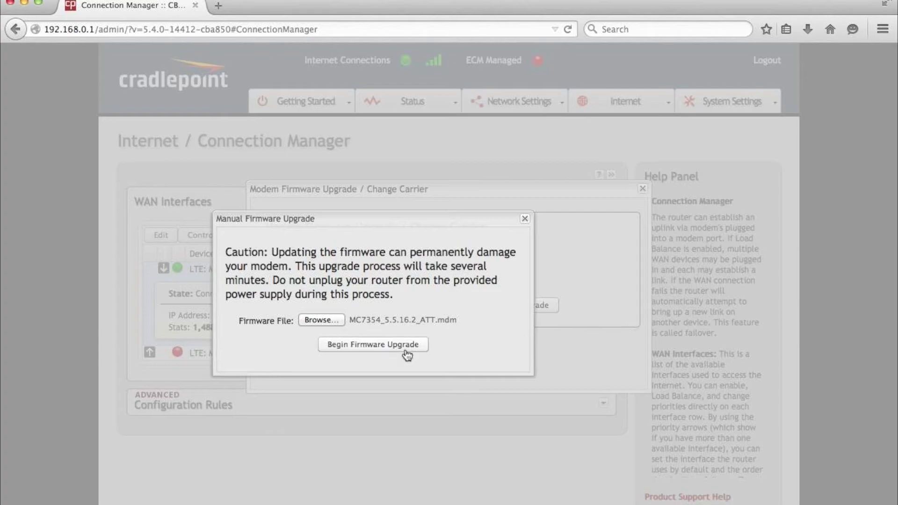
Begin the AT&T firmware upgrade, acknowledge the notice, and log back in with the admin password after the reboot
{"action": "left_click", "coordinate": [387, 346]}
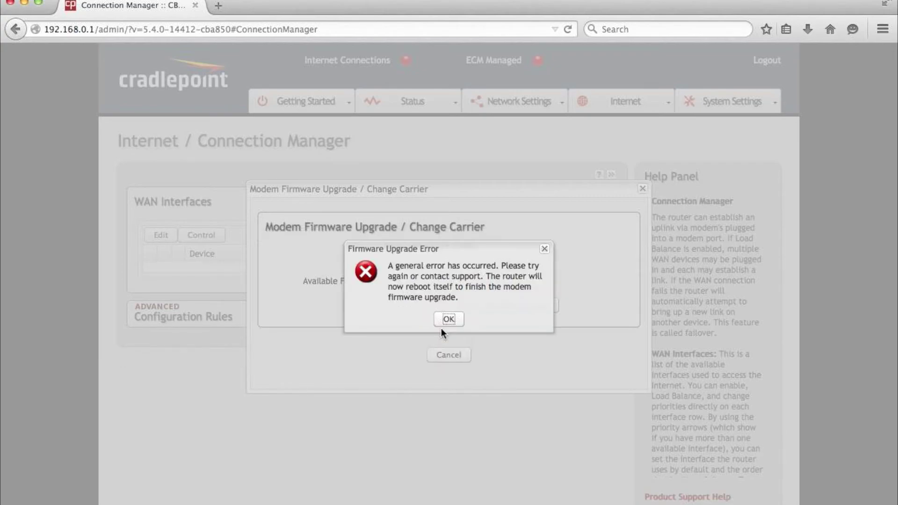
{"action": "left_click", "coordinate": [447, 334]}
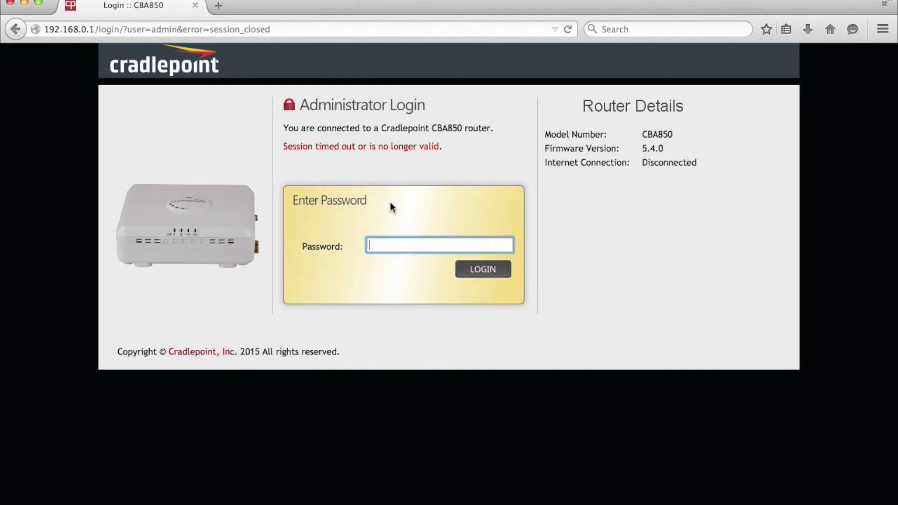
{"action": "type", "text": "admin"}
{"action": "key", "text": "Return"}
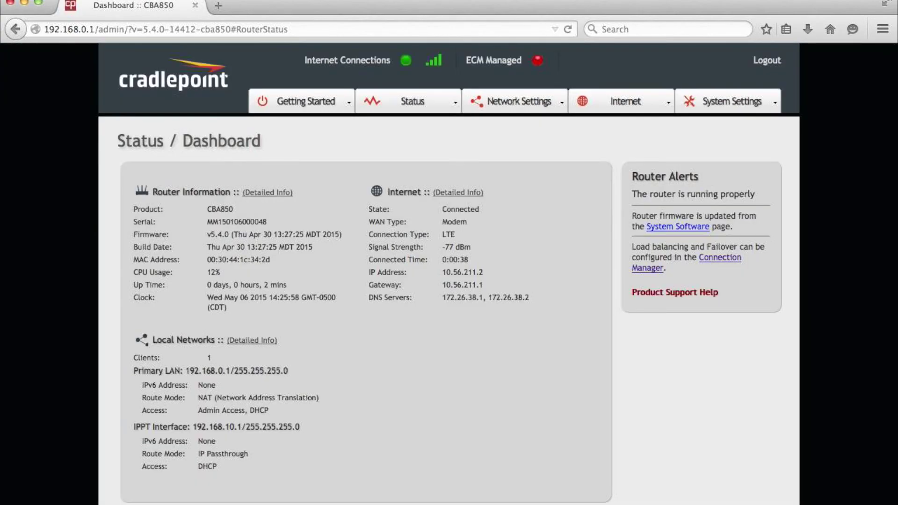
Open Internet > Connection Manager and expand the connected SIM2 - AT&T row
{"action": "left_click", "coordinate": [645, 111]}
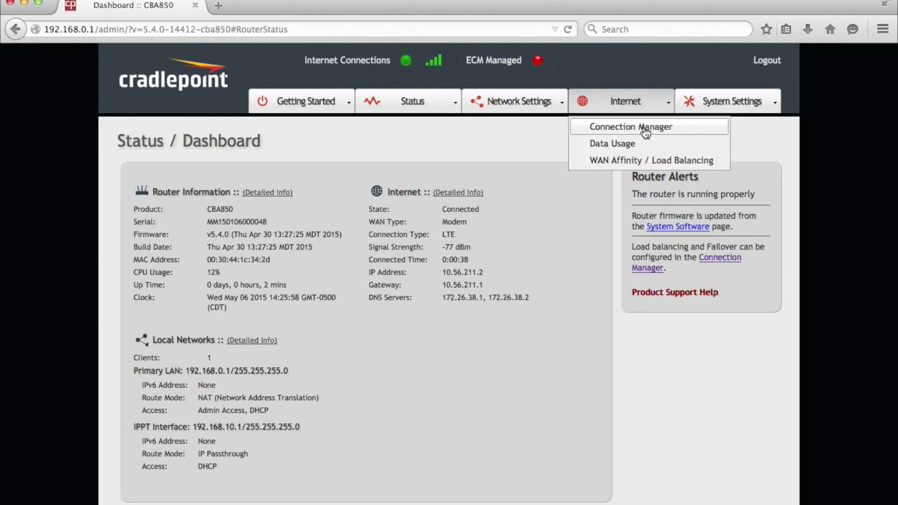
{"action": "left_click", "coordinate": [643, 127]}
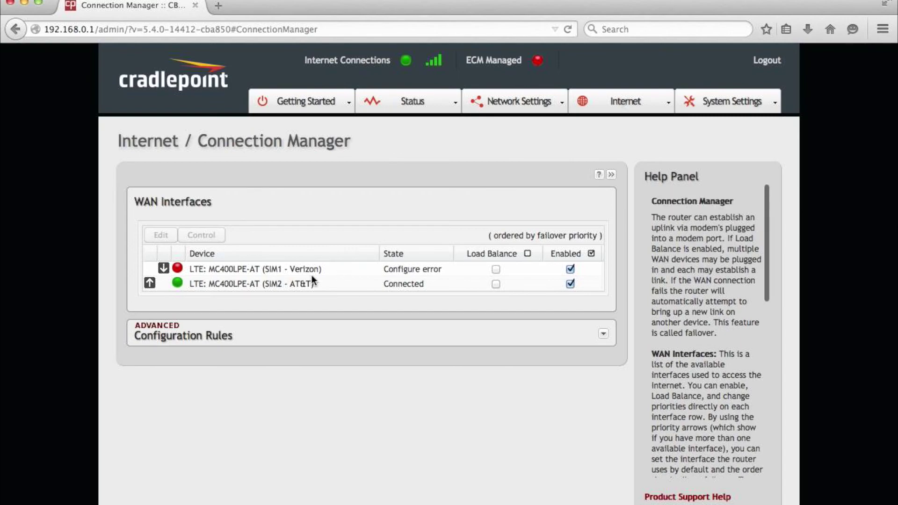
{"action": "left_click", "coordinate": [297, 285]}
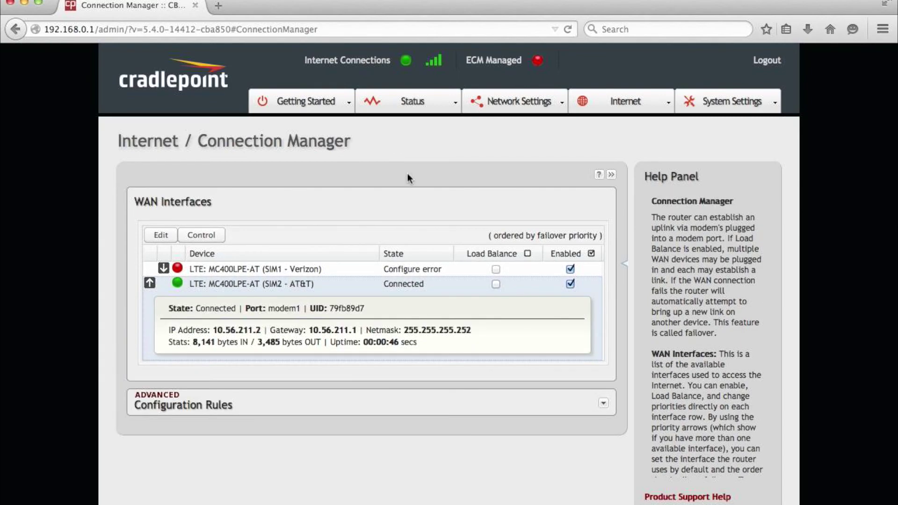